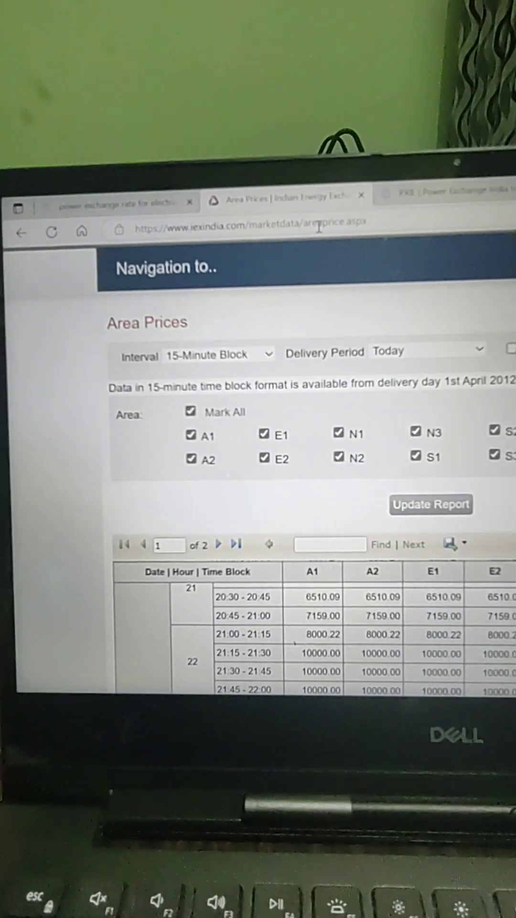
- Select the area prices page address, dismiss search suggestions, and highlight the 23:00-23:15 A1 price
click(310, 215)
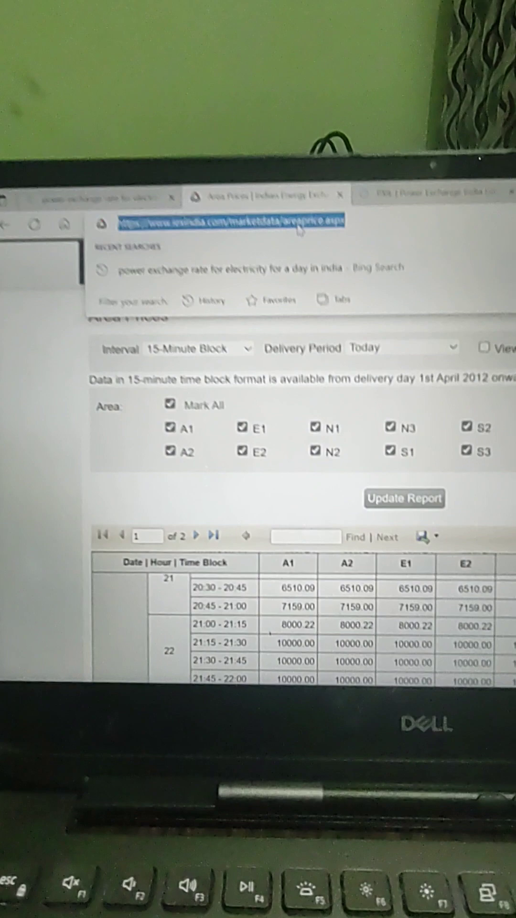
key(Escape)
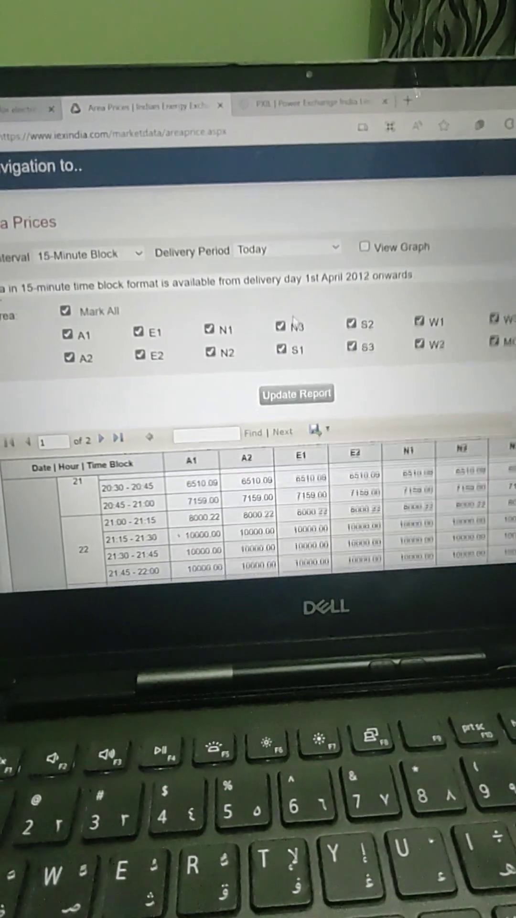
scroll(293, 318, down, 1)
scroll(298, 319, down, 3)
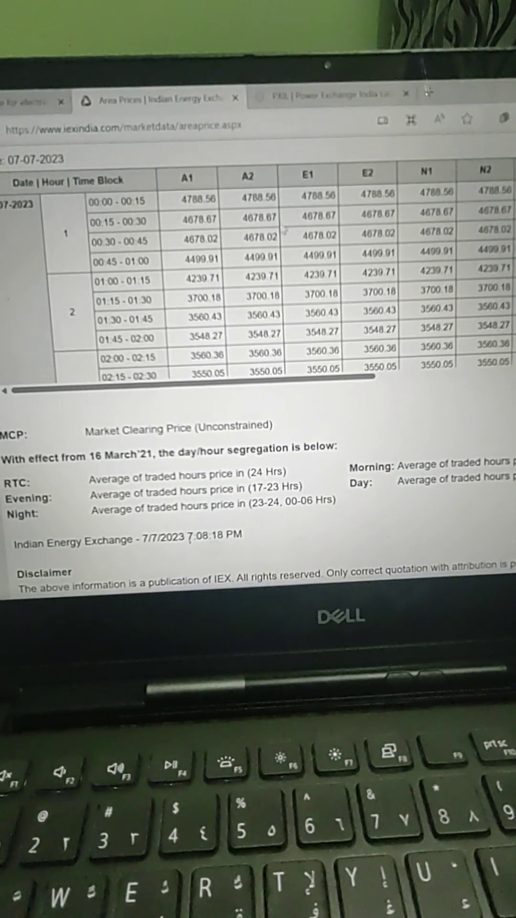
scroll(357, 289, up, 5)
scroll(286, 251, up, 3)
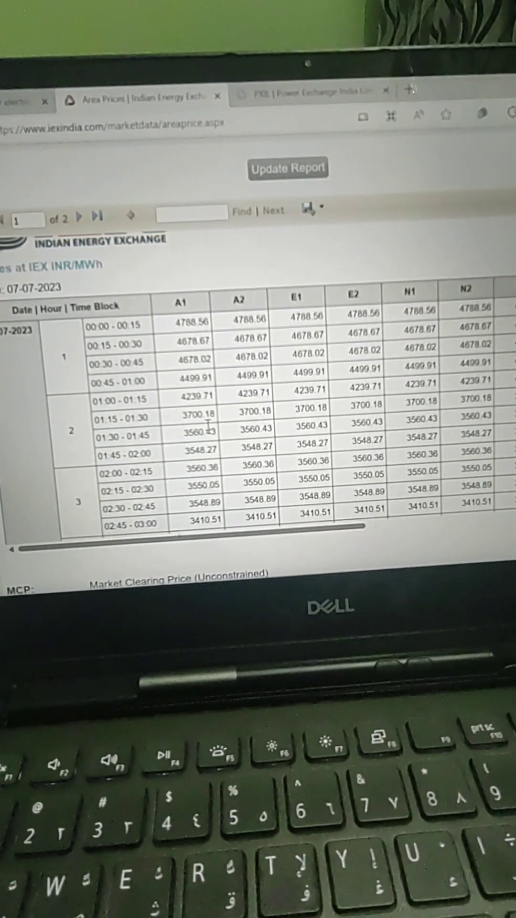
scroll(210, 429, down, 1)
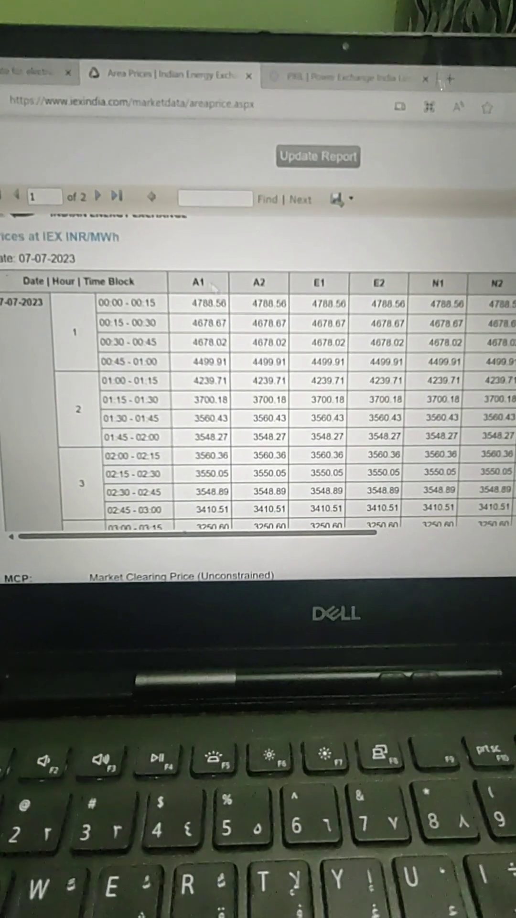
scroll(287, 401, right, 3)
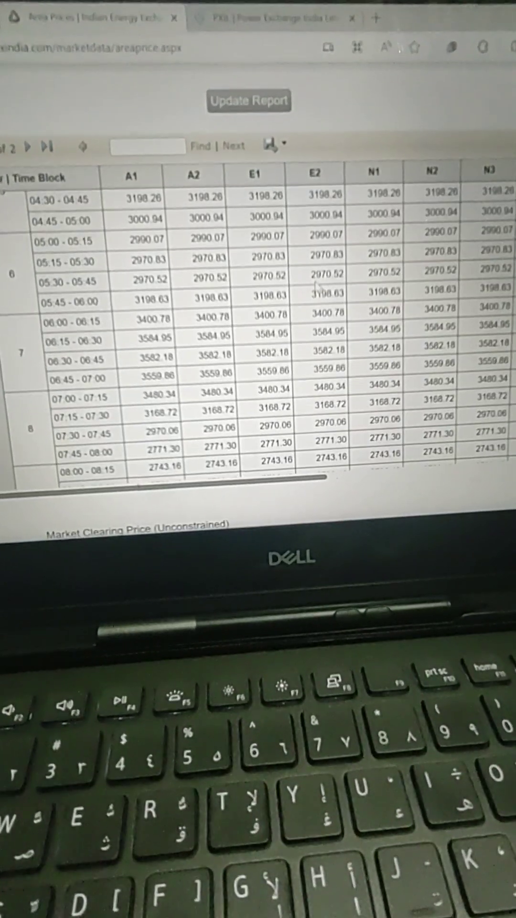
scroll(319, 288, down, 2)
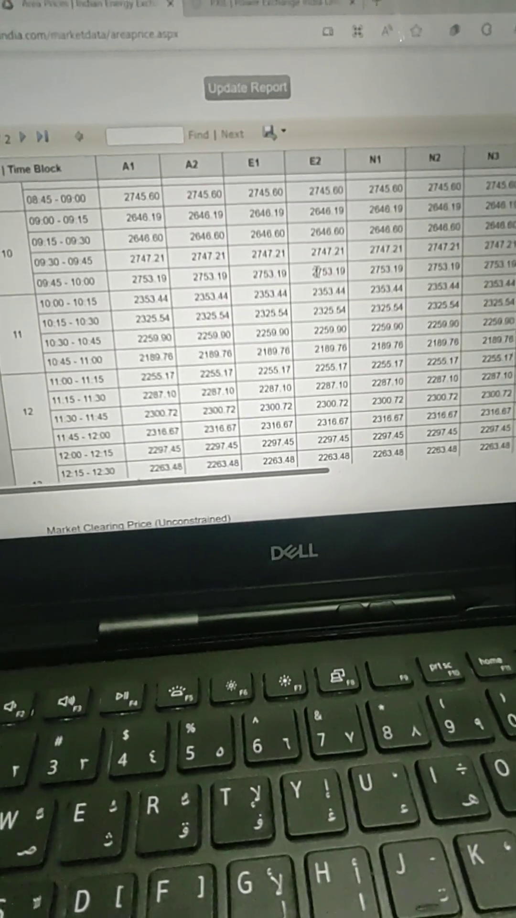
scroll(316, 282, down, 2)
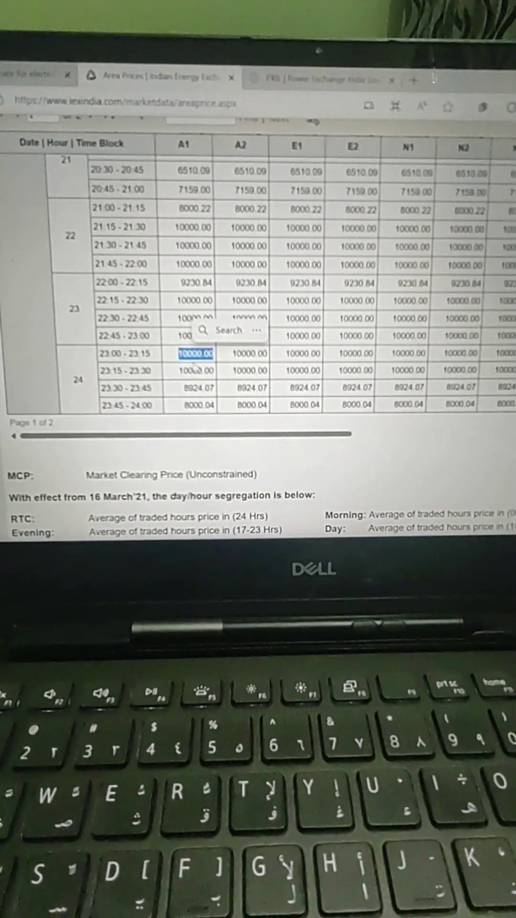
drag(195, 361, 215, 361)
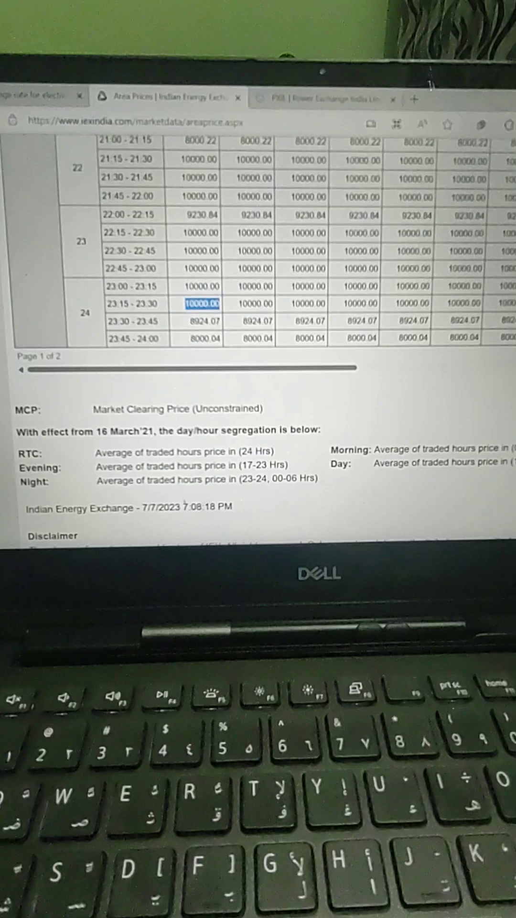
scroll(258, 244, right, 2)
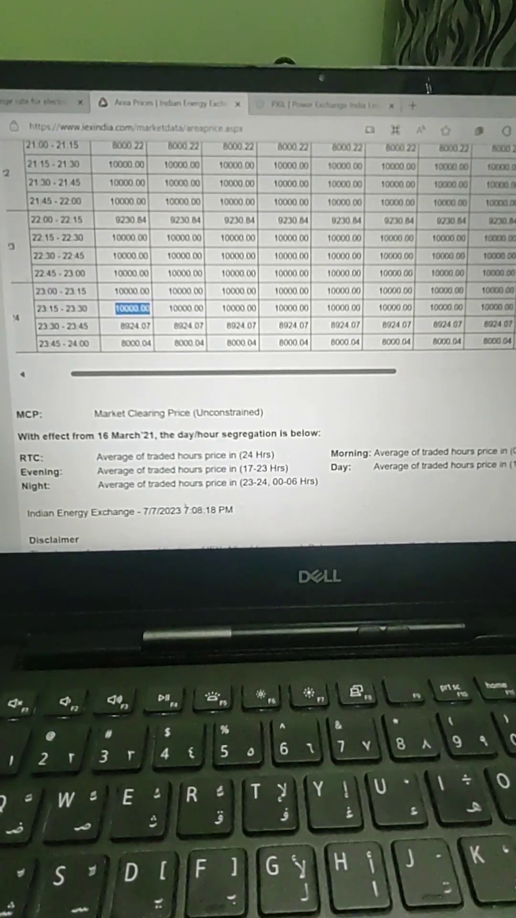
scroll(258, 244, right, 2)
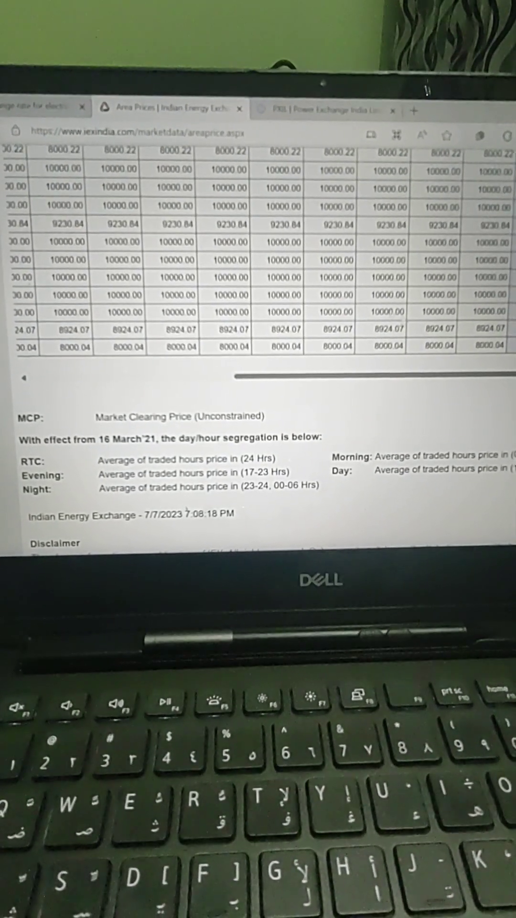
scroll(387, 308, down, 5)
scroll(387, 309, down, 2)
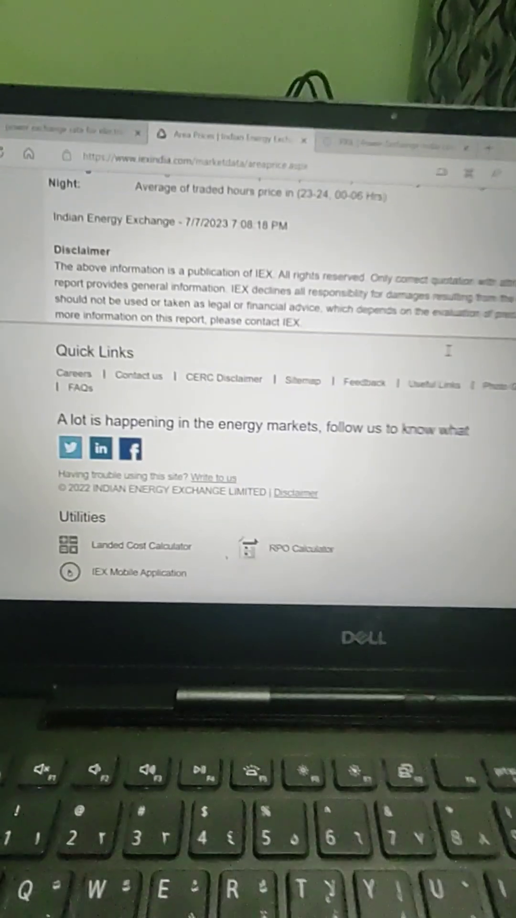
scroll(458, 347, up, 10)
scroll(402, 344, up, 4)
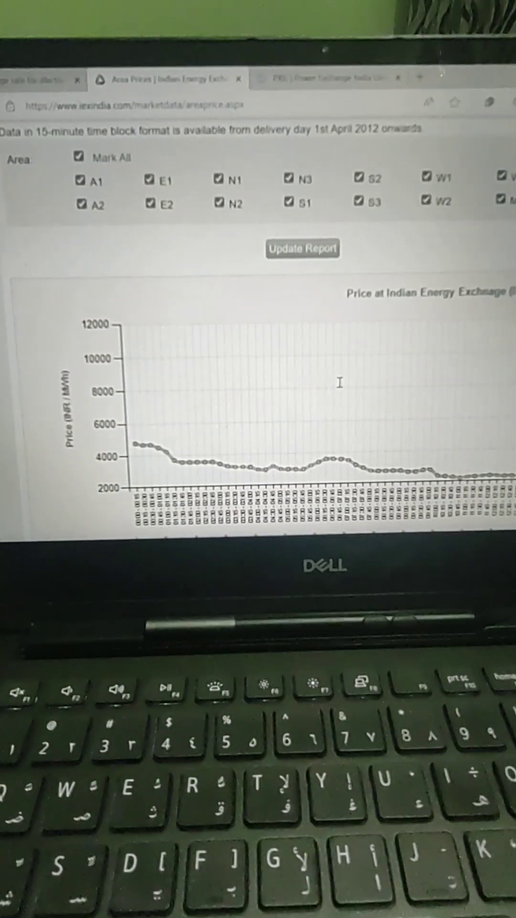
scroll(344, 388, down, 3)
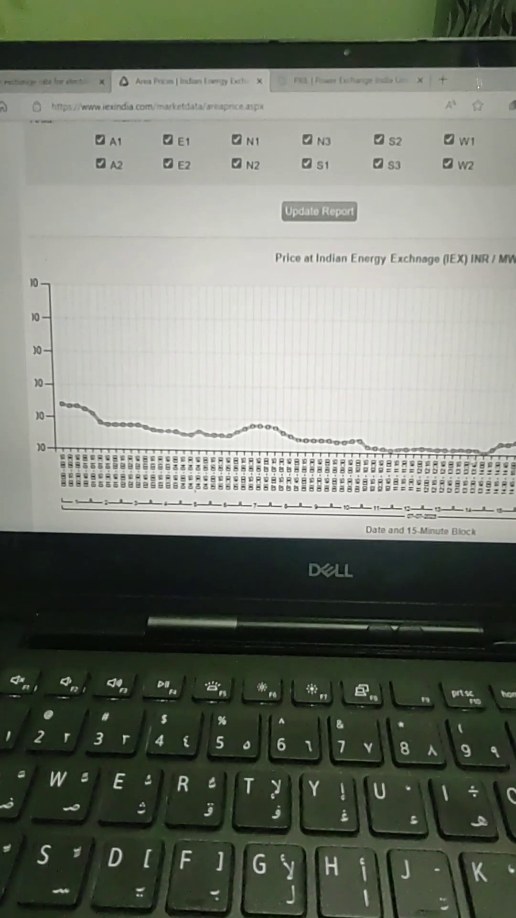
scroll(273, 373, right, 5)
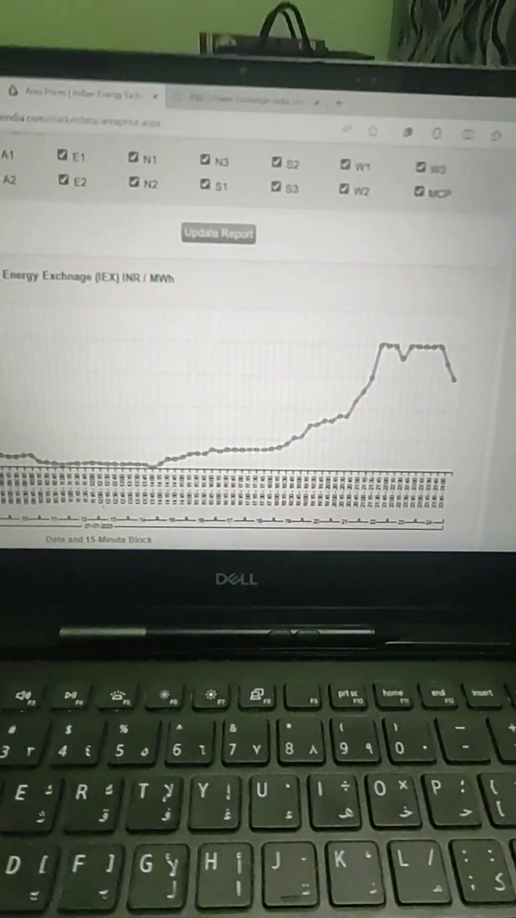
- Switch to the Power BI report's Sum of MCP by 15-minute block bar chart
key(alt+Tab)
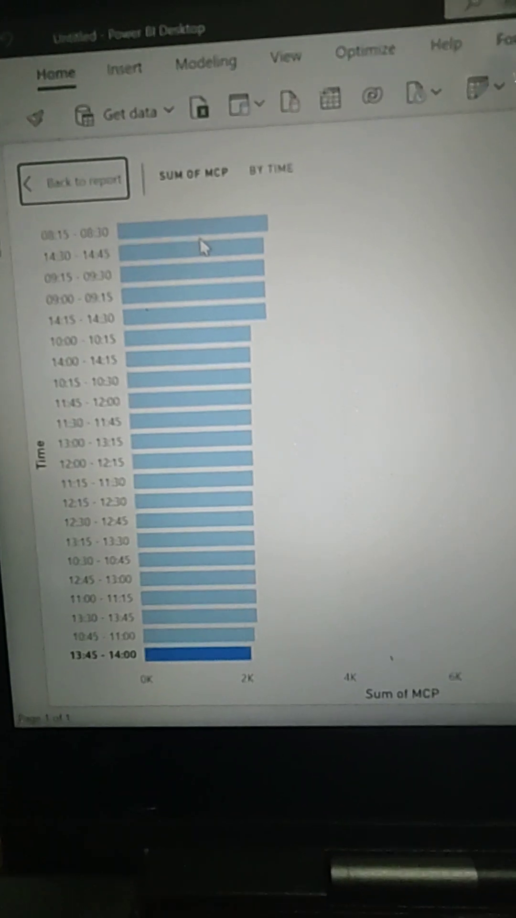
scroll(190, 272, up, 5)
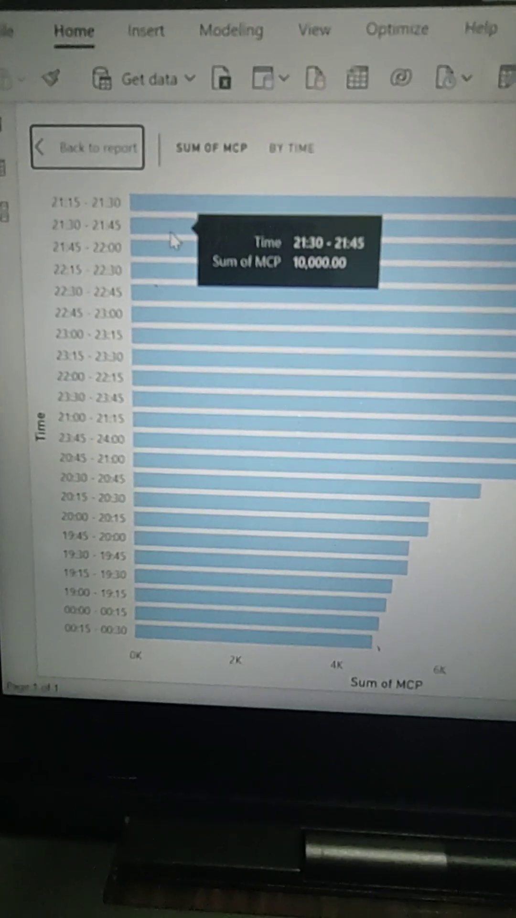
scroll(124, 281, down, 4)
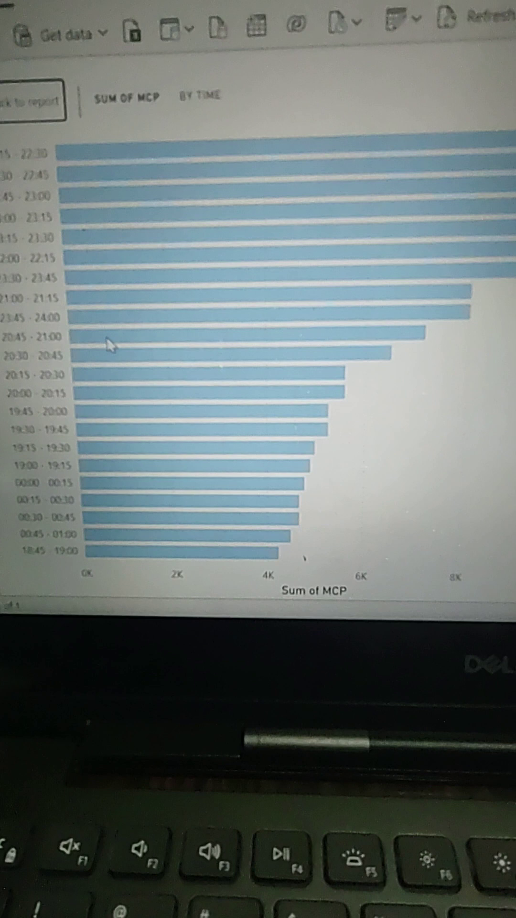
scroll(103, 313, down, 4)
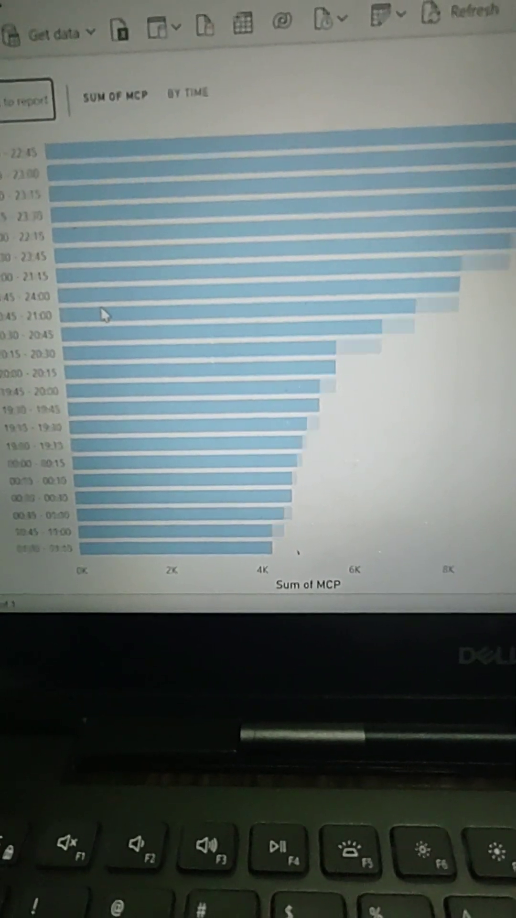
scroll(103, 312, down, 4)
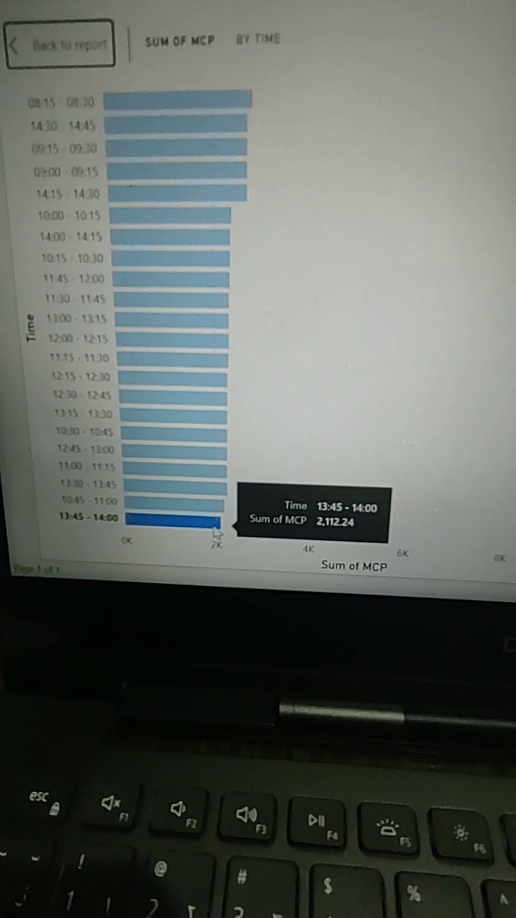
scroll(202, 516, up, 3)
scroll(202, 516, up, 3)
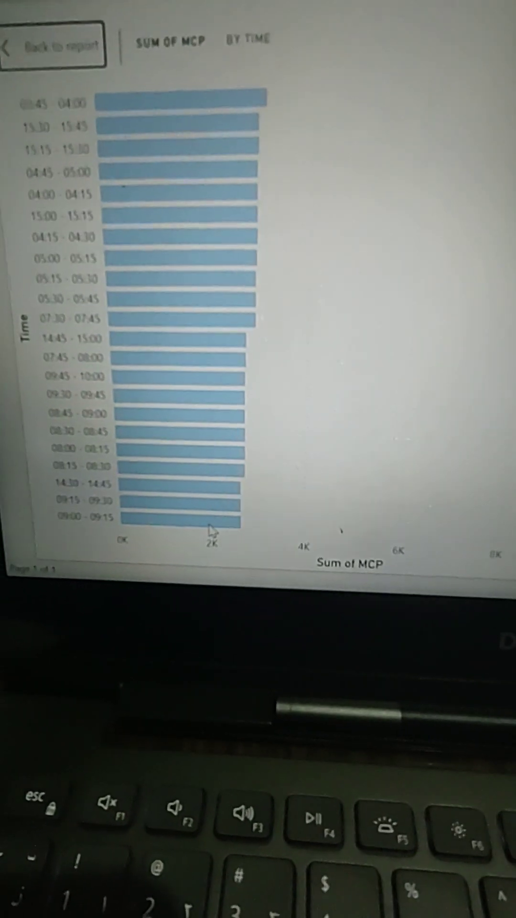
scroll(201, 517, up, 3)
scroll(211, 532, down, 5)
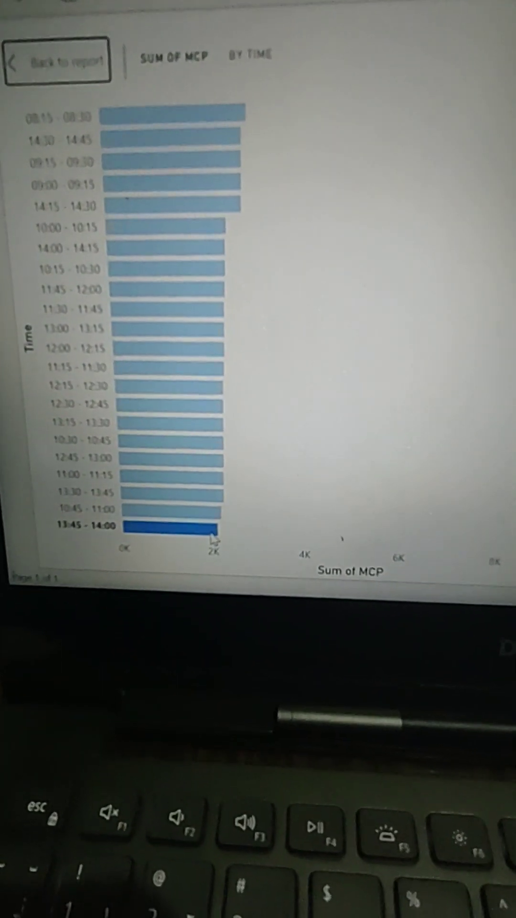